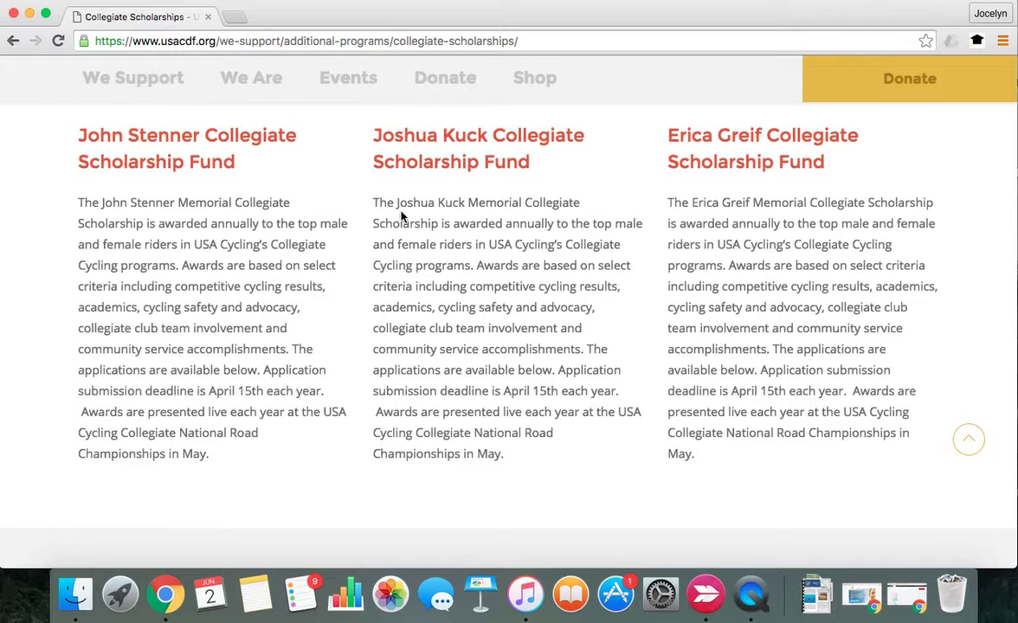
# Step: Select the full description paragraph of the scholarship fund in the middle column
pyautogui.moveTo(379, 201); pyautogui.dragTo(518, 452)
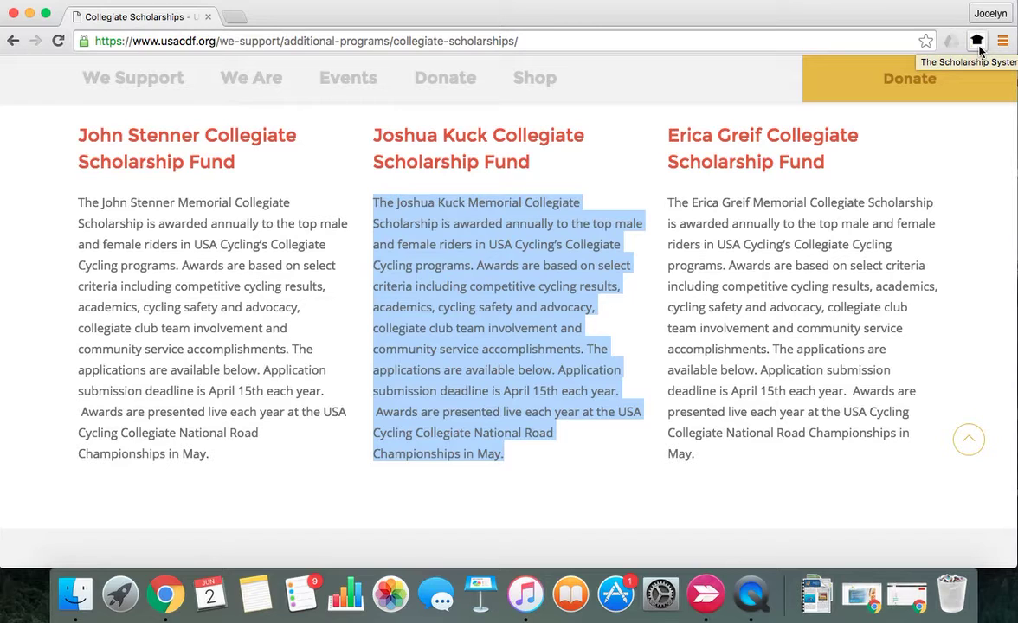
# Step: Search the web for "chrome web store" in a new tab and open the Chrome Web Store result
pyautogui.click(234, 16)
pyautogui.write('chor')
pyautogui.press('BackSpace')
pyautogui.press('BackSpace')
pyautogui.write('rome ')
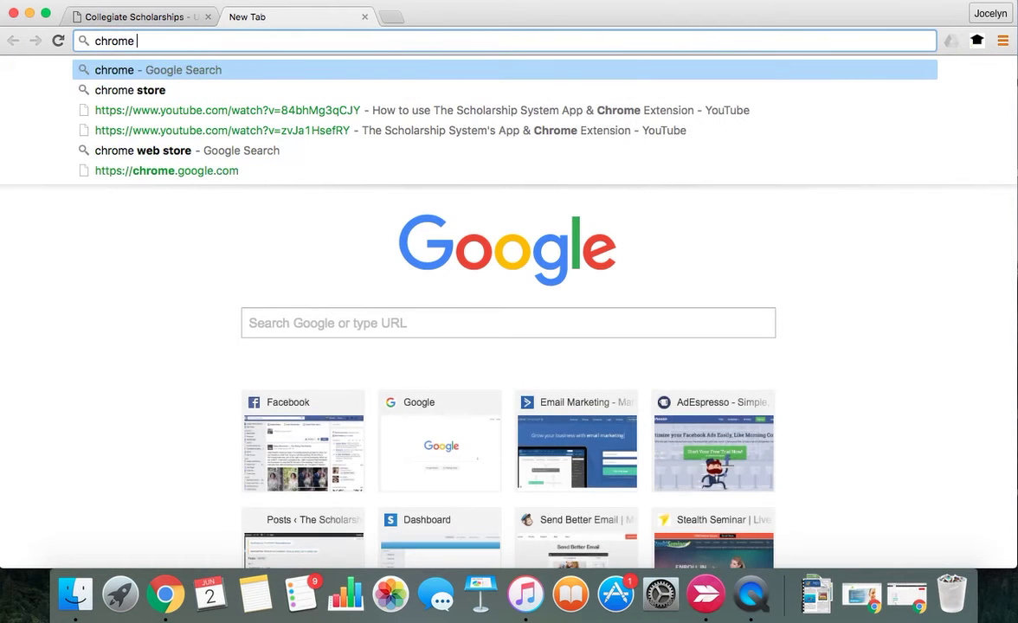
pyautogui.write('web st')
pyautogui.press('BackSpace')
pyautogui.press('BackSpace')
pyautogui.write('store')
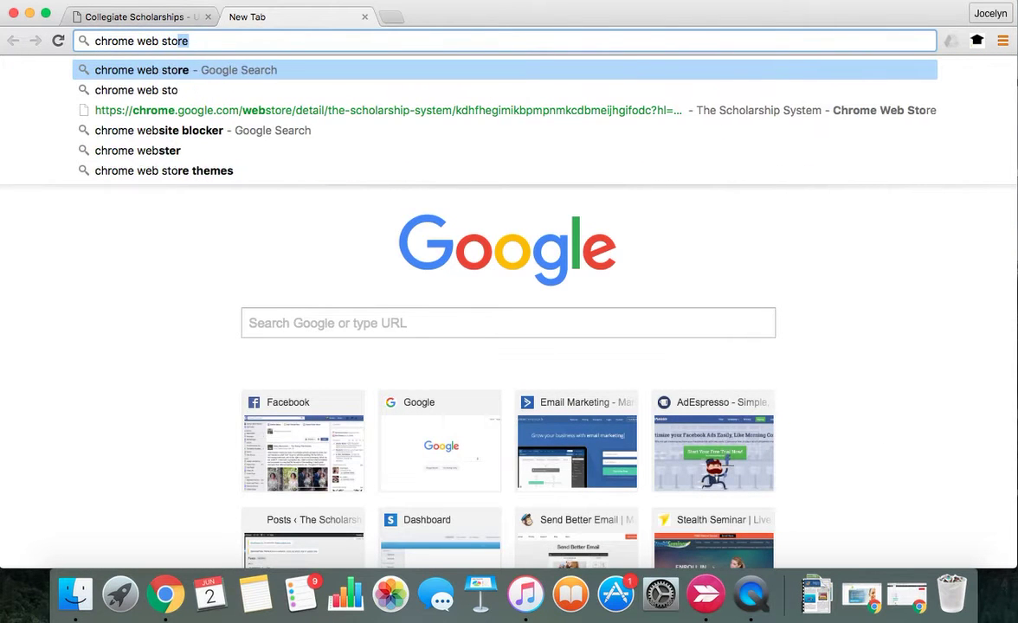
pyautogui.press('Return')
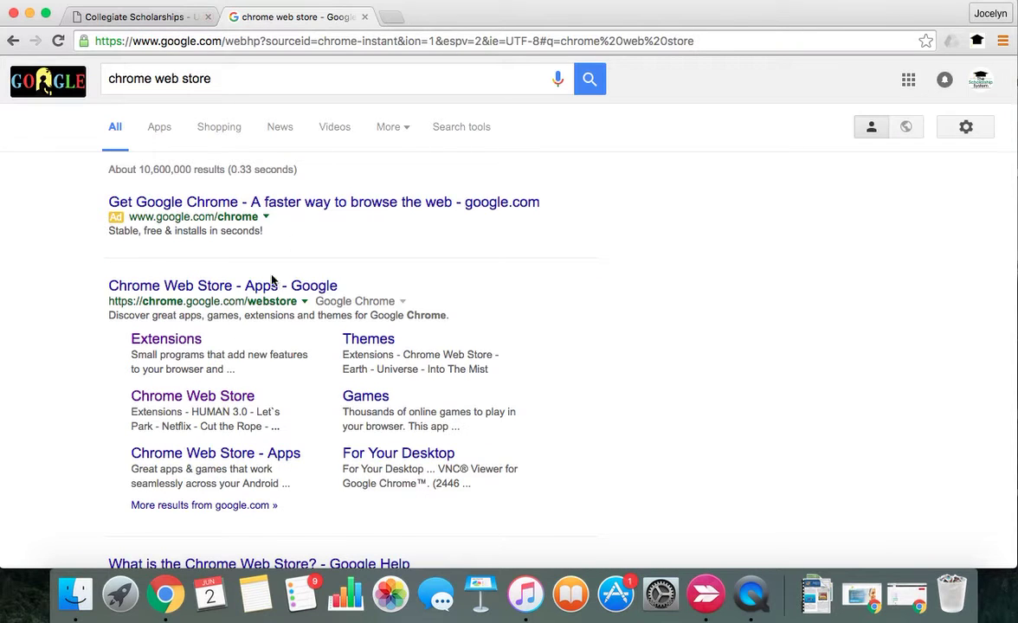
pyautogui.click(232, 286)
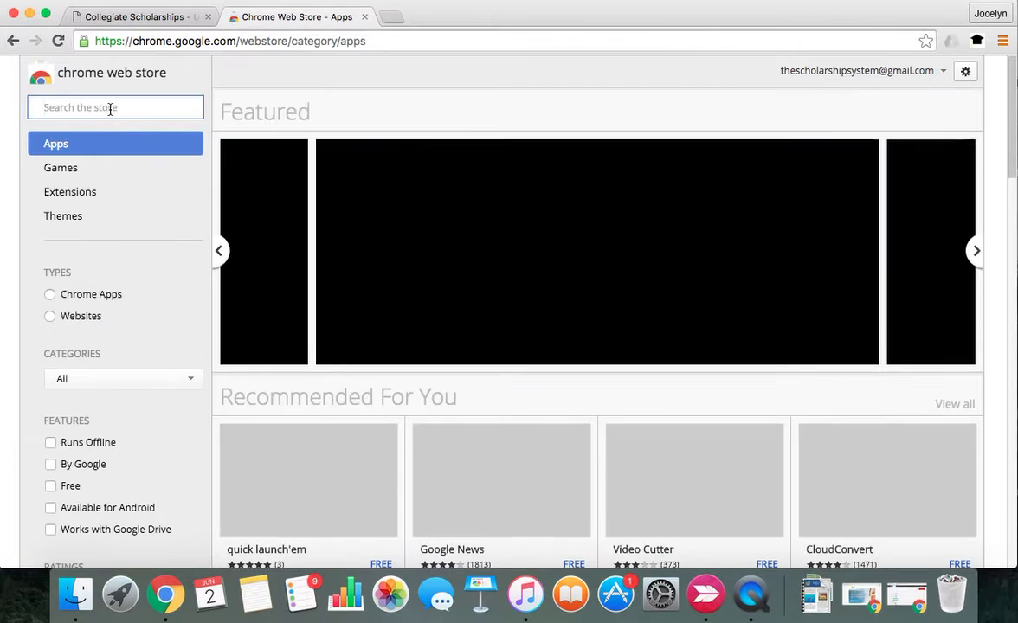
# Step: Search the store for "The Scholarship System", view its extension listing, and return to the scholarship page by closing the store tab
pyautogui.write('The Scholarshi')
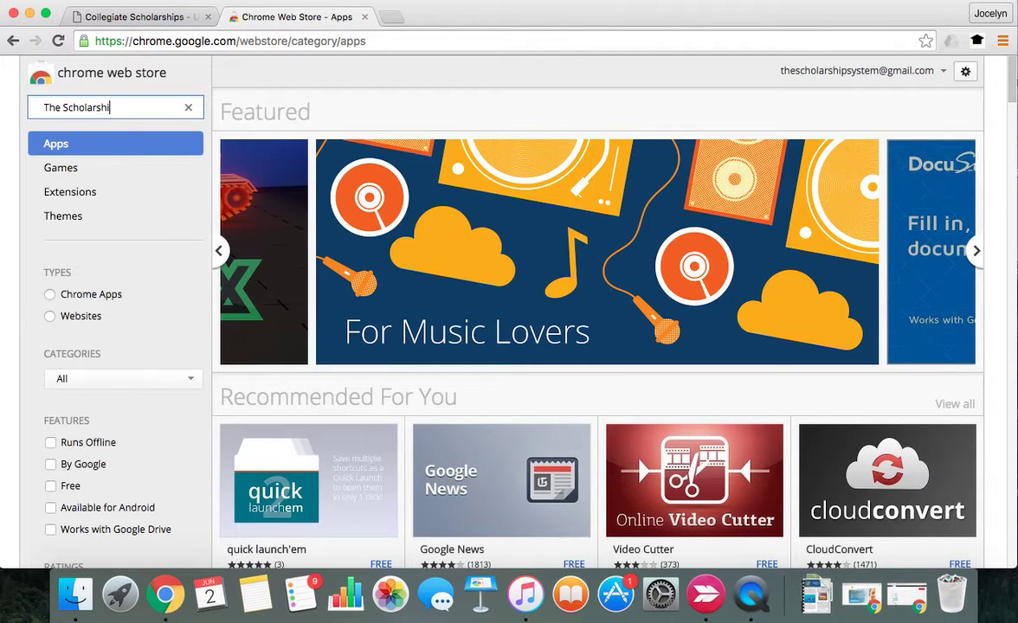
pyautogui.write('p System')
pyautogui.press('Return')
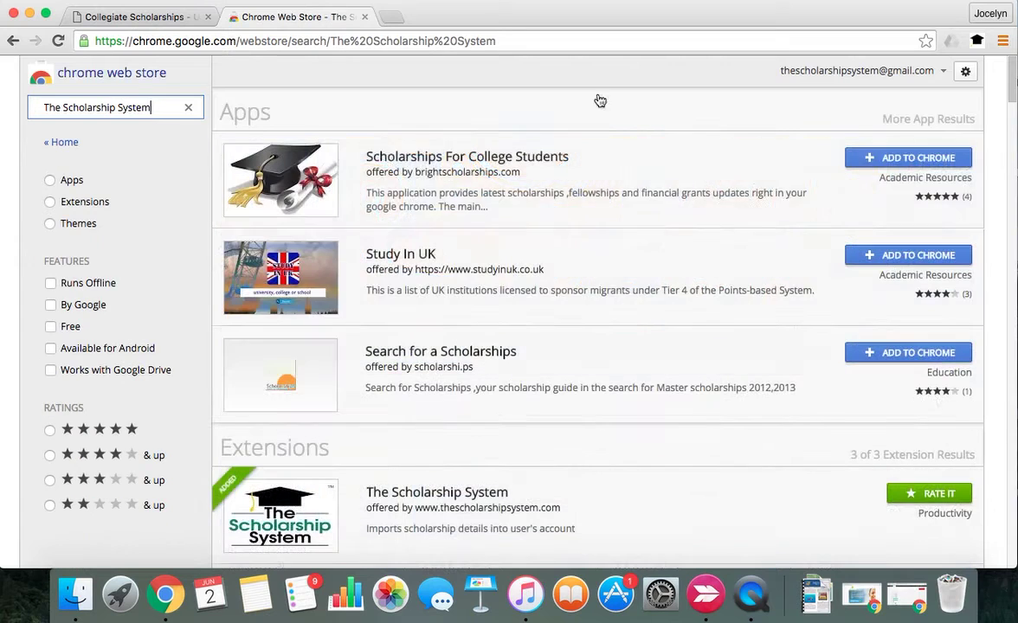
pyautogui.scroll(-5, 675, 305)
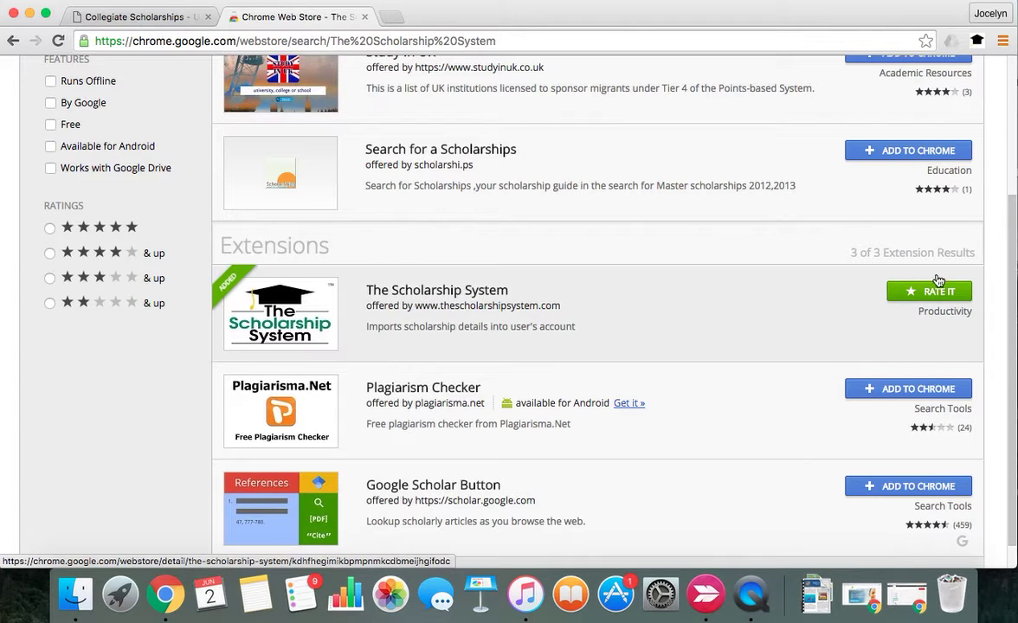
pyautogui.scroll(-2, 926, 294)
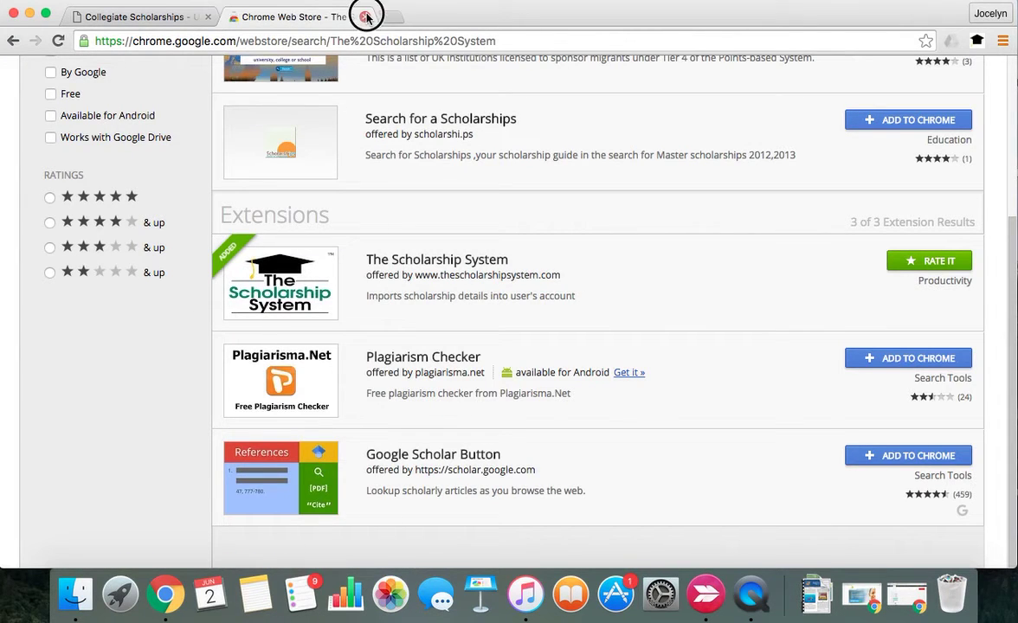
pyautogui.click(366, 17)
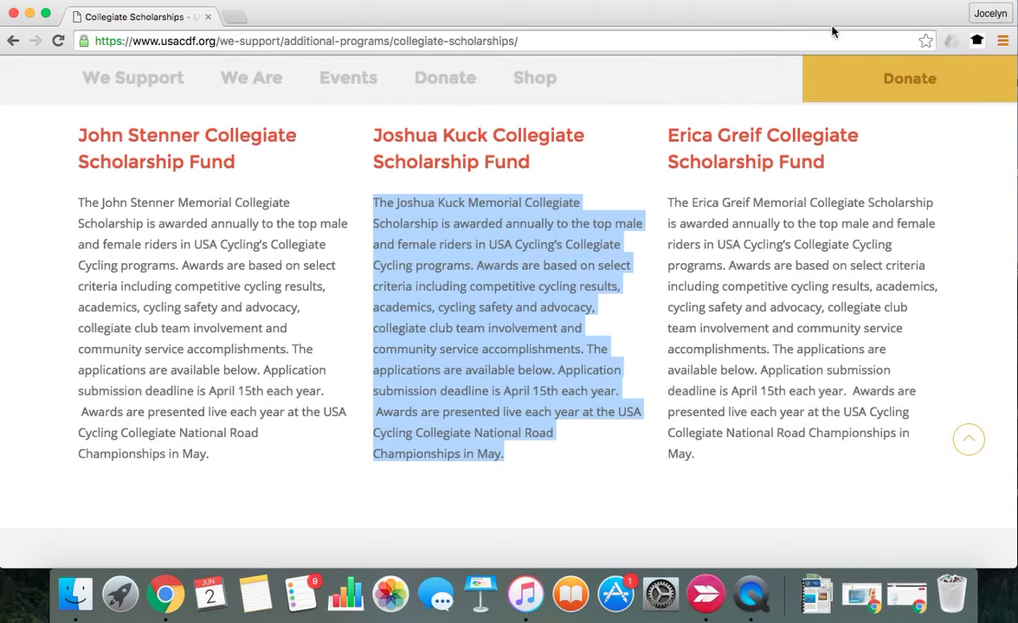
# Step: Sign in to The Scholarship System extension with the account e-mail and password, then return to the scholarship page
pyautogui.click(979, 42)
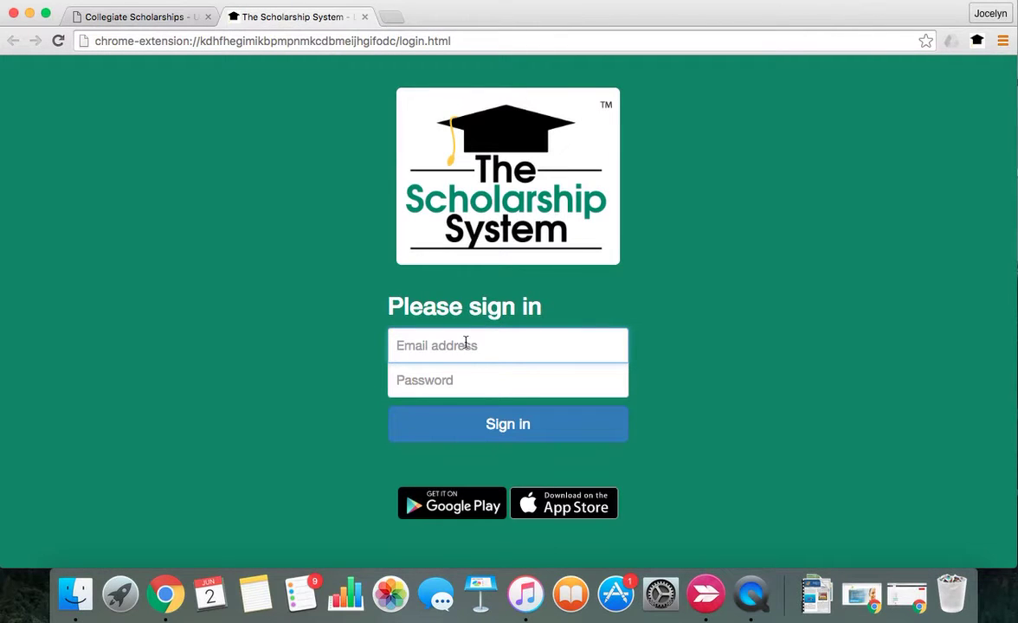
pyautogui.write('jocely')
pyautogui.press('Down')
pyautogui.press('Tab')
pyautogui.write('••••••••')
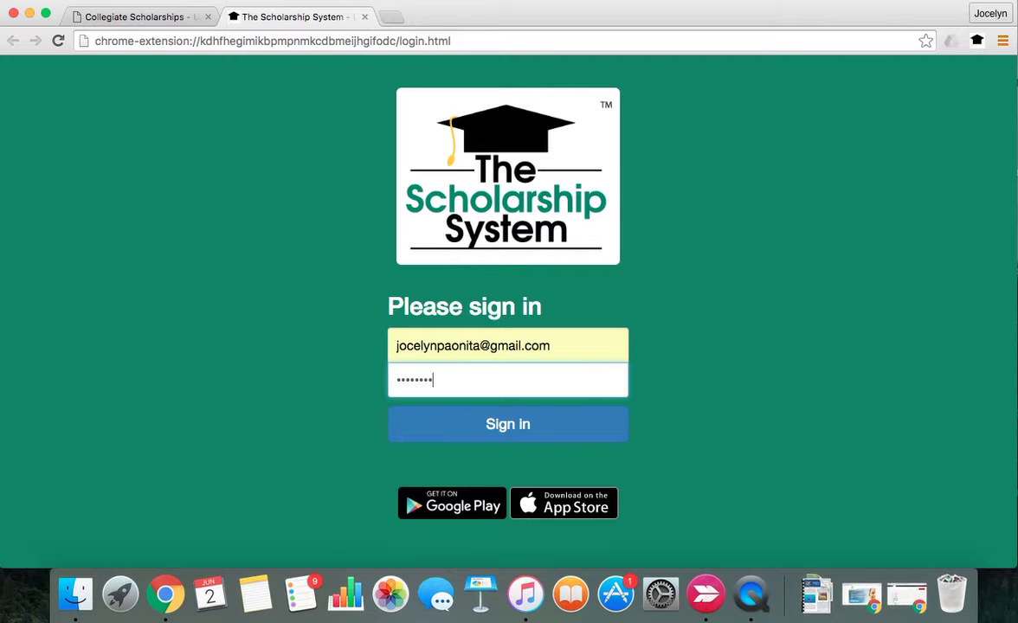
pyautogui.press('Return')
pyautogui.click(630, 210)
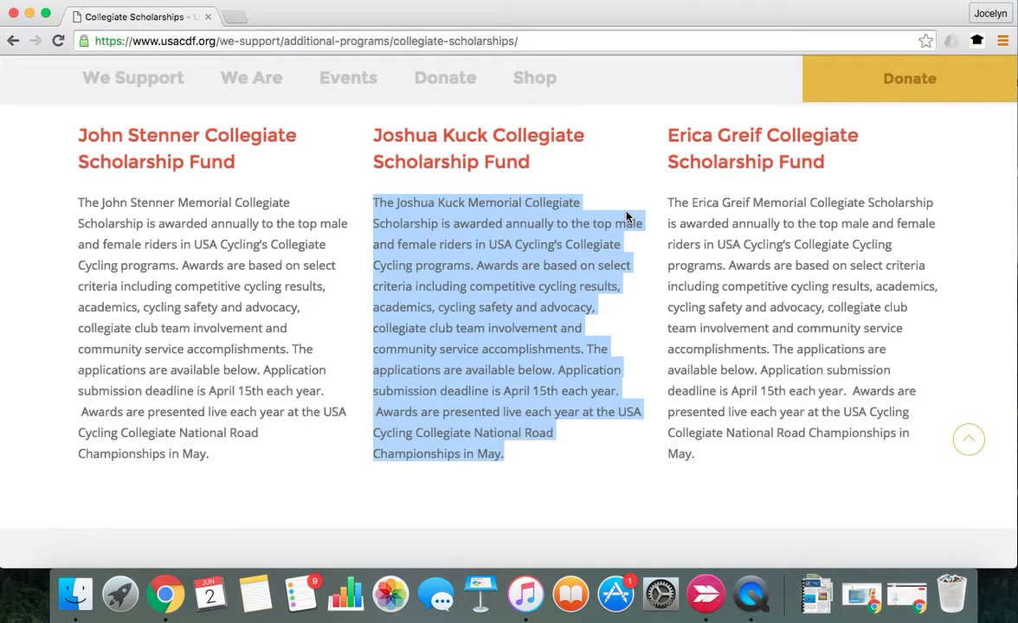
# Step: Open the extension's entry form for "Collegiate Scholarships - USA Cycling" and set the reward amount to $1500
pyautogui.click(975, 42)
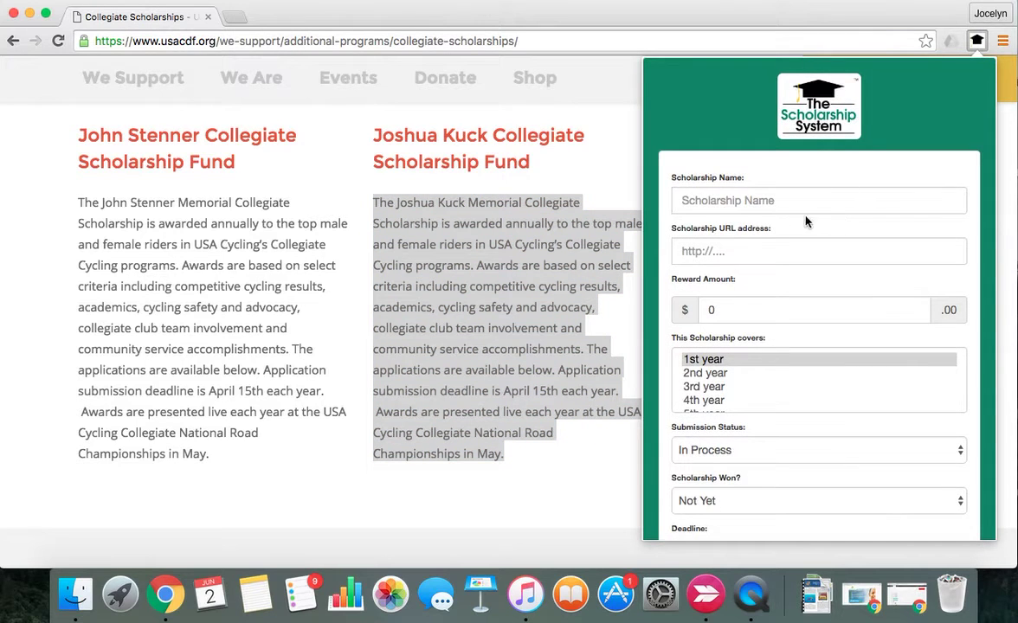
pyautogui.click(684, 200)
pyautogui.click(695, 232)
pyautogui.scroll(-2, 751, 249)
pyautogui.scroll(-2, 751, 249)
pyautogui.click(686, 204)
pyautogui.write('1500')
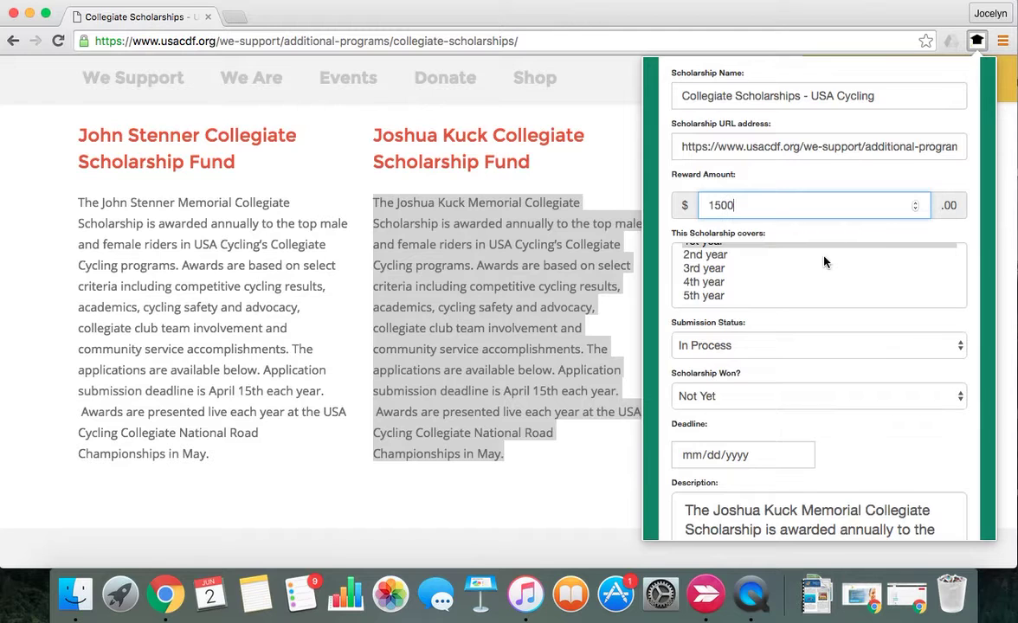
# Step: Try 1st, 2nd and 3rd year as the period the scholarship covers, ending with 2nd year selected
pyautogui.scroll(2, 813, 259)
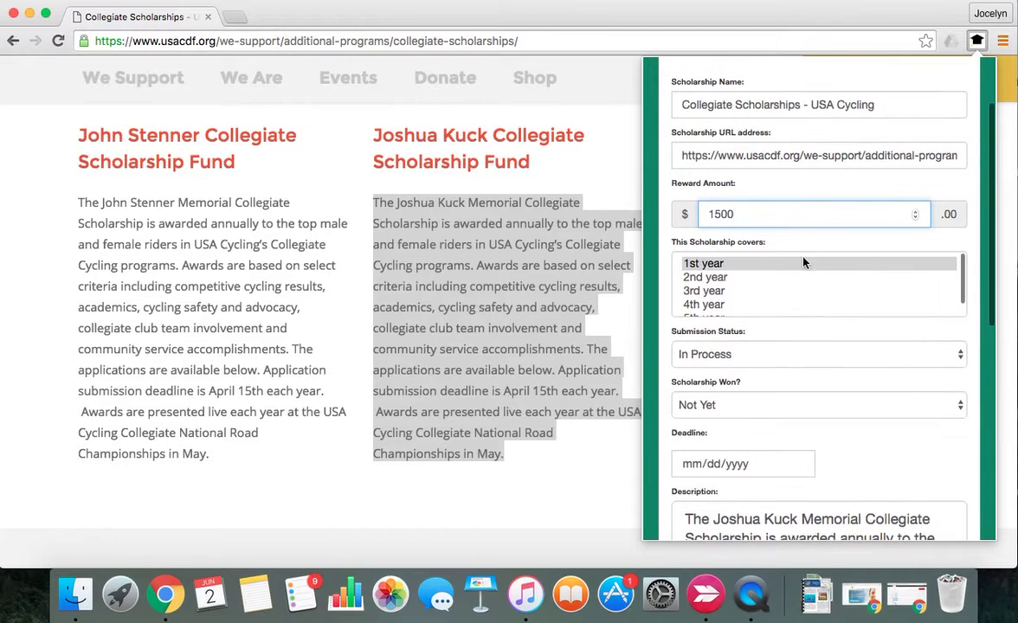
pyautogui.moveTo(737, 269); pyautogui.dragTo(739, 292)
pyautogui.click(748, 273)
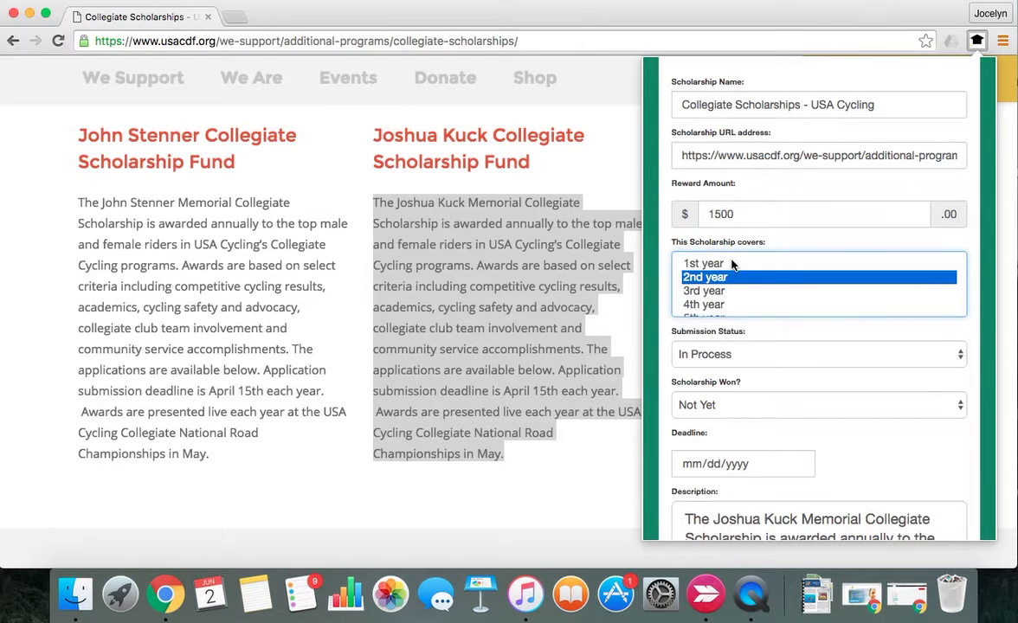
pyautogui.scroll(-1, 789, 279)
pyautogui.scroll(2, 790, 278)
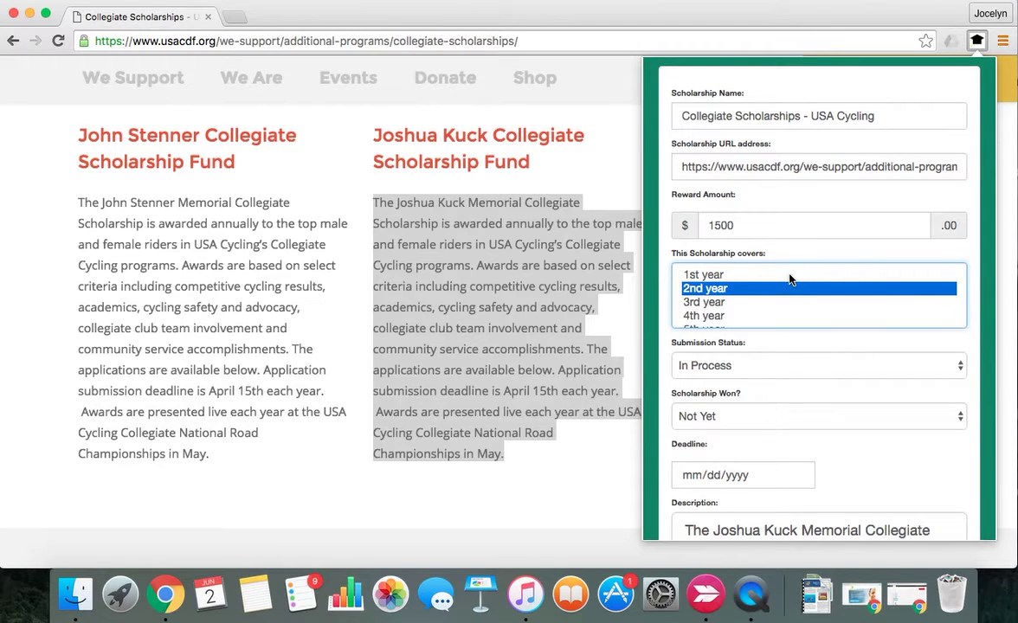
pyautogui.click(789, 276)
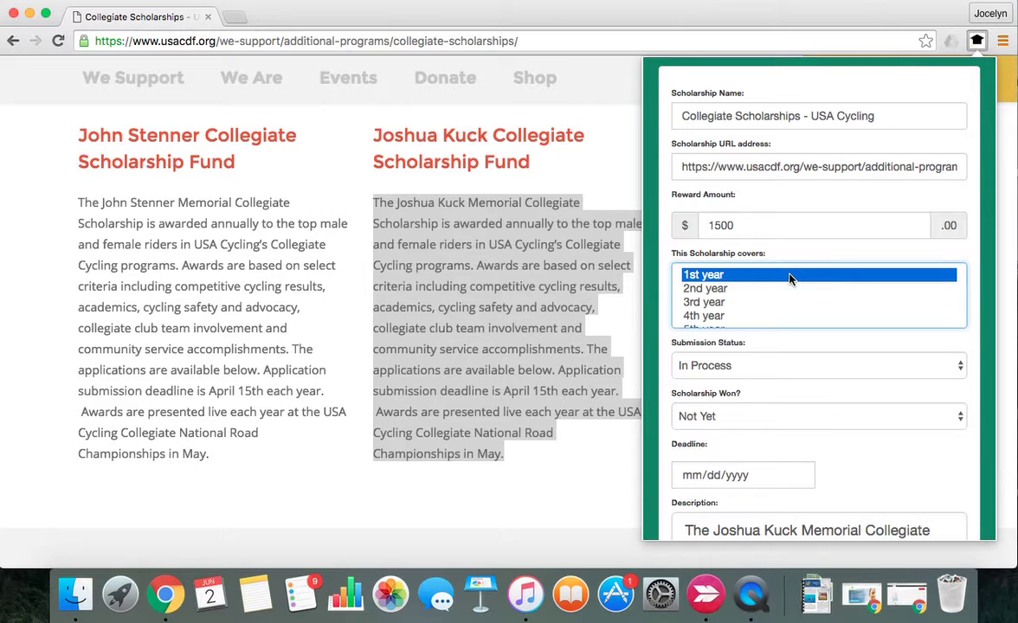
pyautogui.click(718, 291)
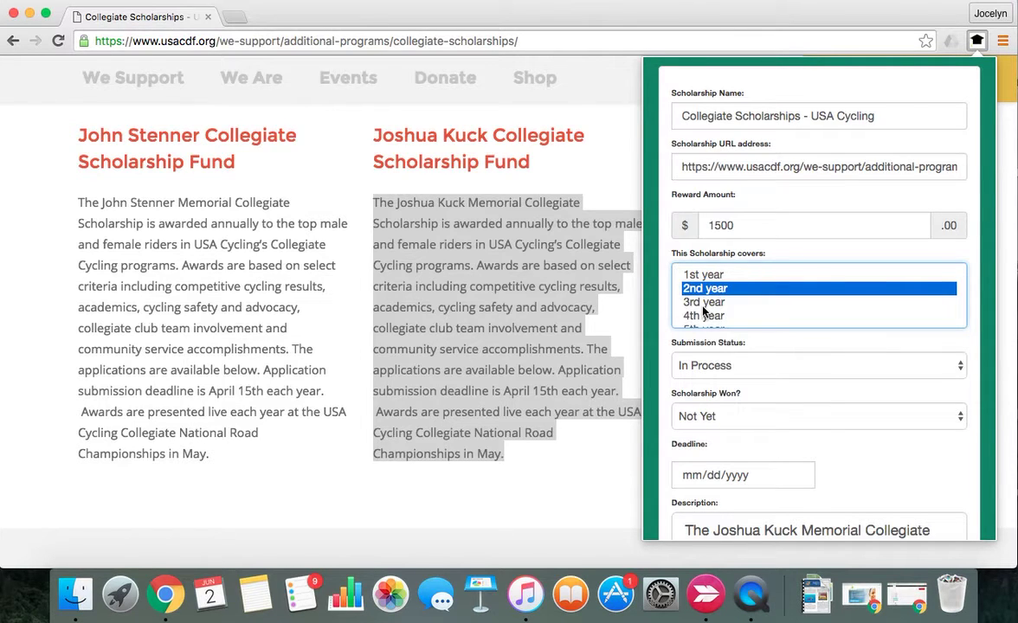
pyautogui.click(703, 306)
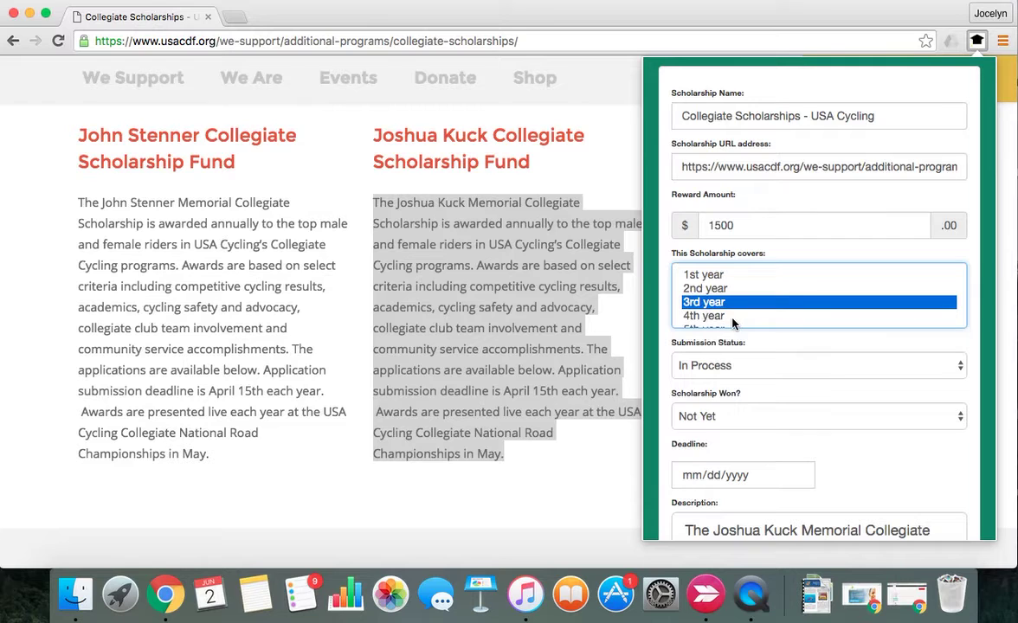
pyautogui.scroll(-3, 732, 324)
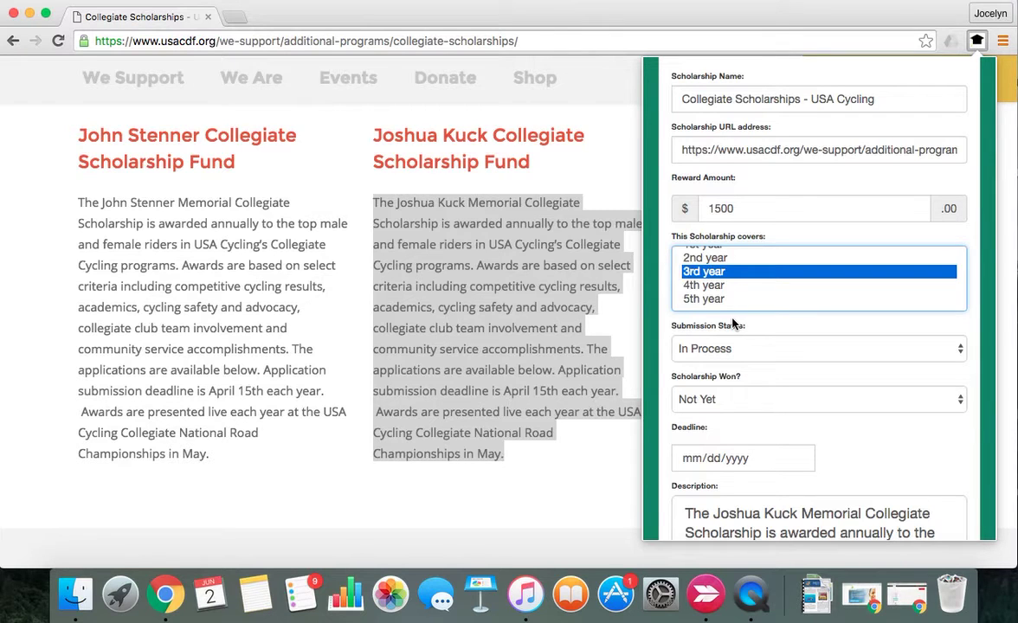
pyautogui.scroll(1, 729, 284)
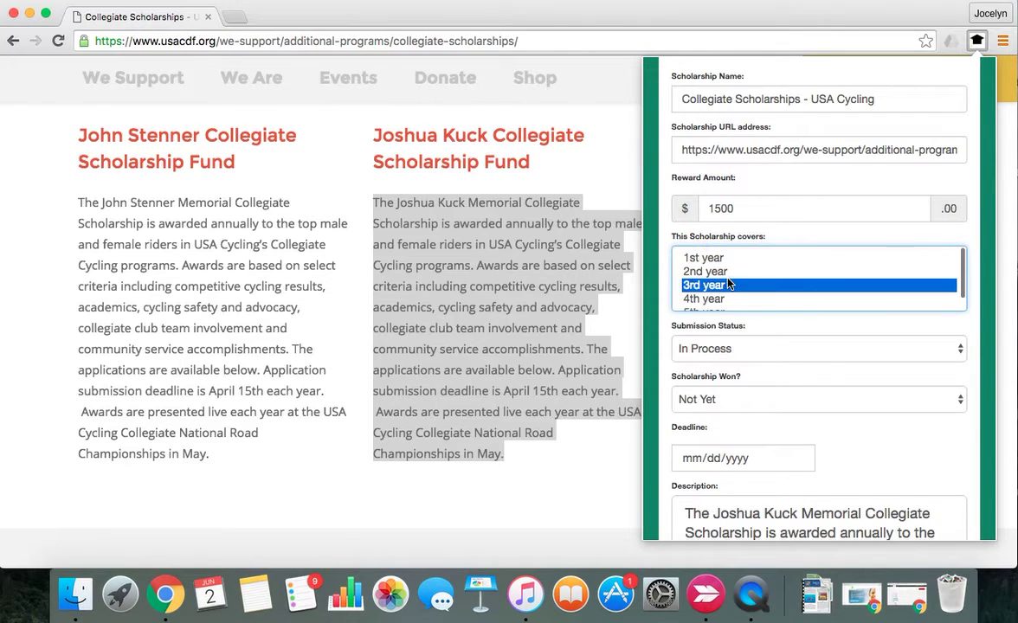
pyautogui.click(732, 272)
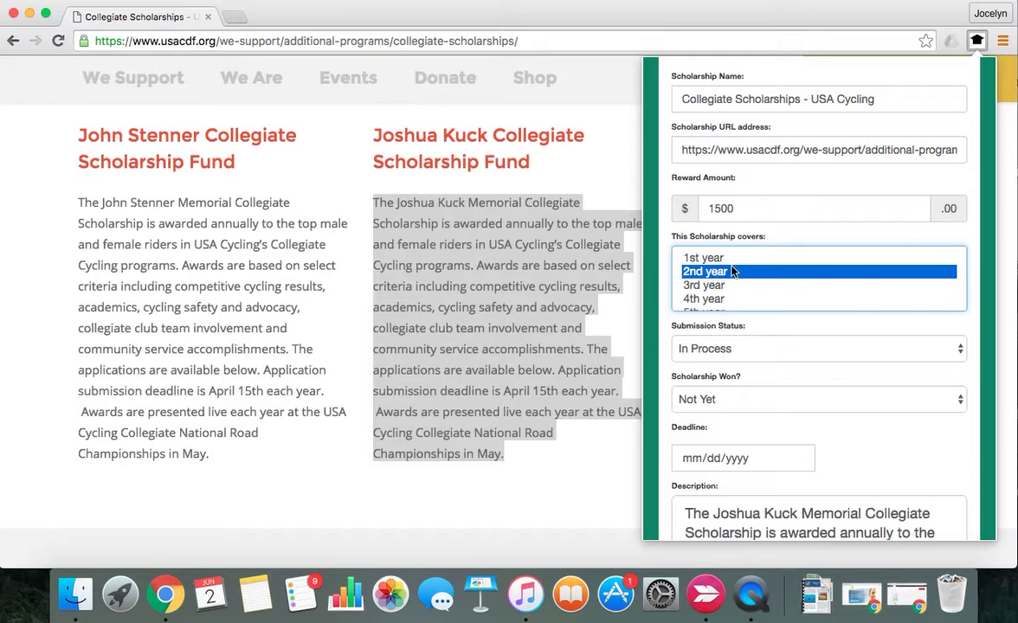
# Step: Keep the submission status as In Process and the scholarship won option as Not Yet
pyautogui.click(706, 350)
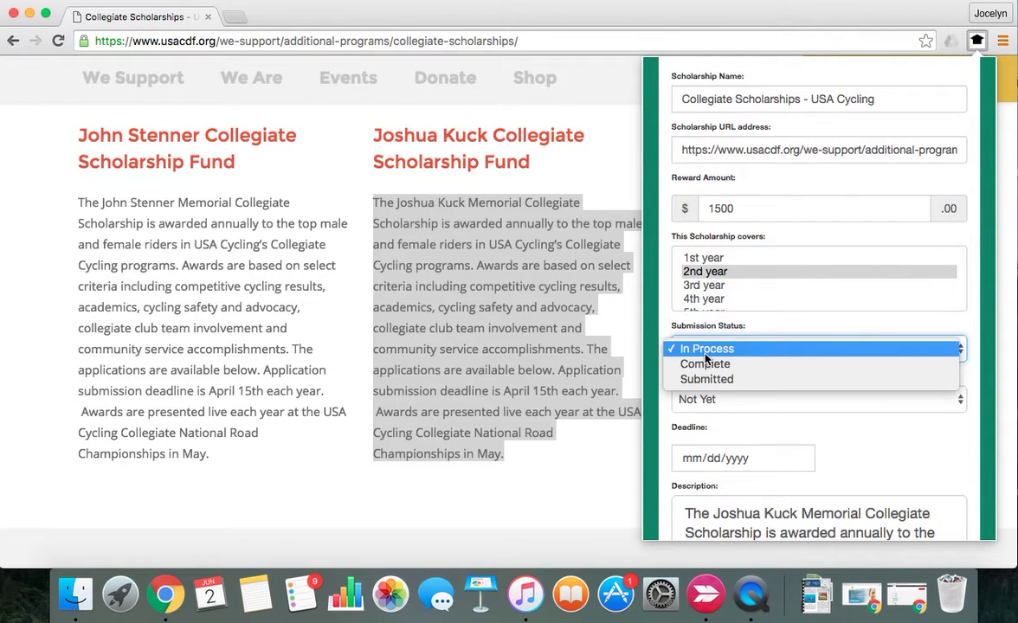
pyautogui.click(707, 351)
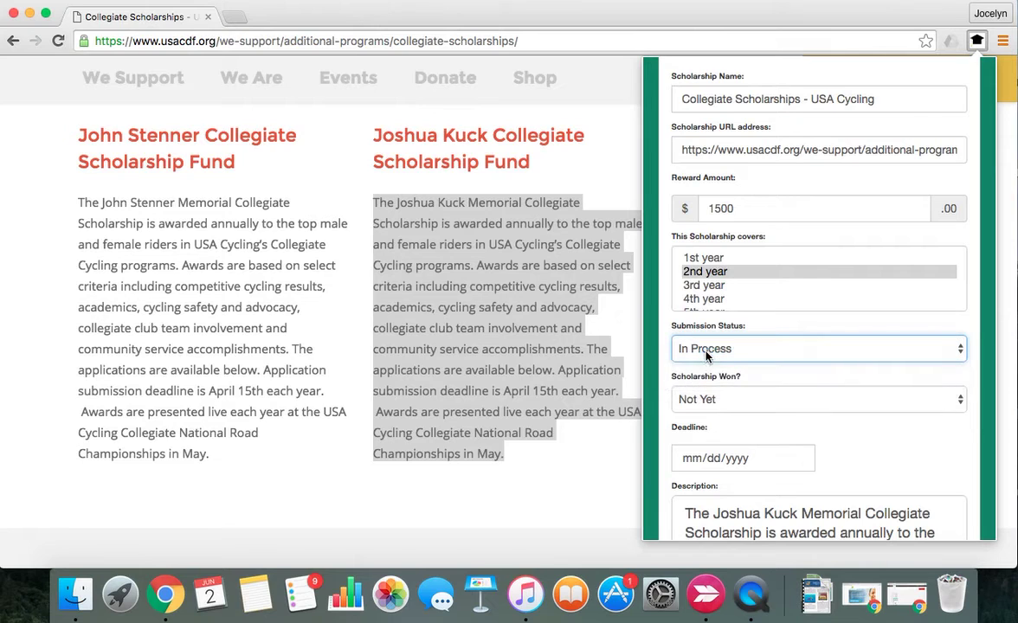
pyautogui.click(699, 400)
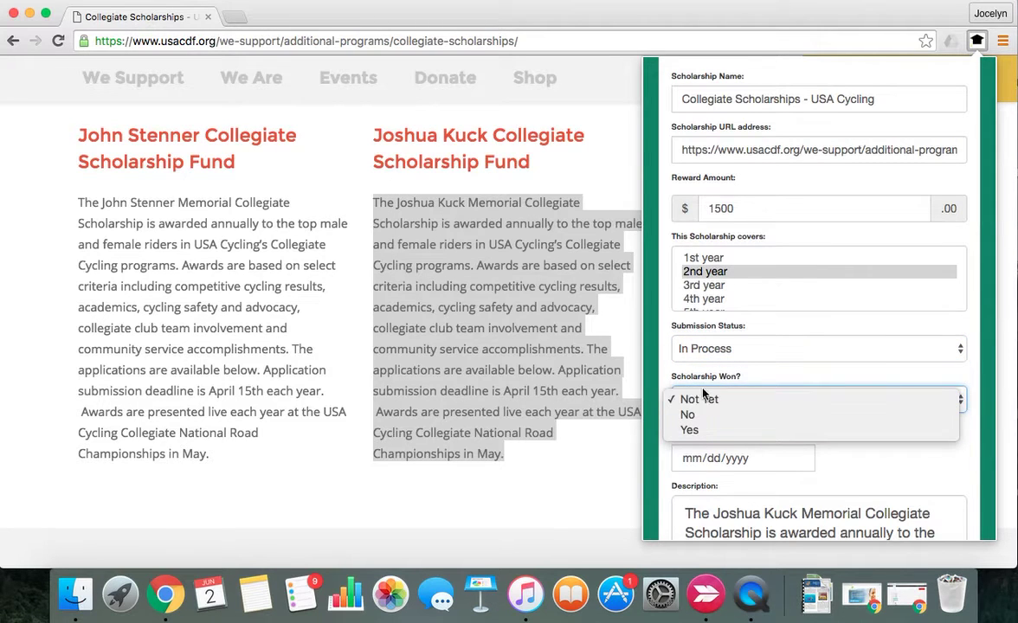
pyautogui.click(702, 399)
# Step: Set the scholarship's deadline to 05/09/2016
pyautogui.scroll(-2, 723, 437)
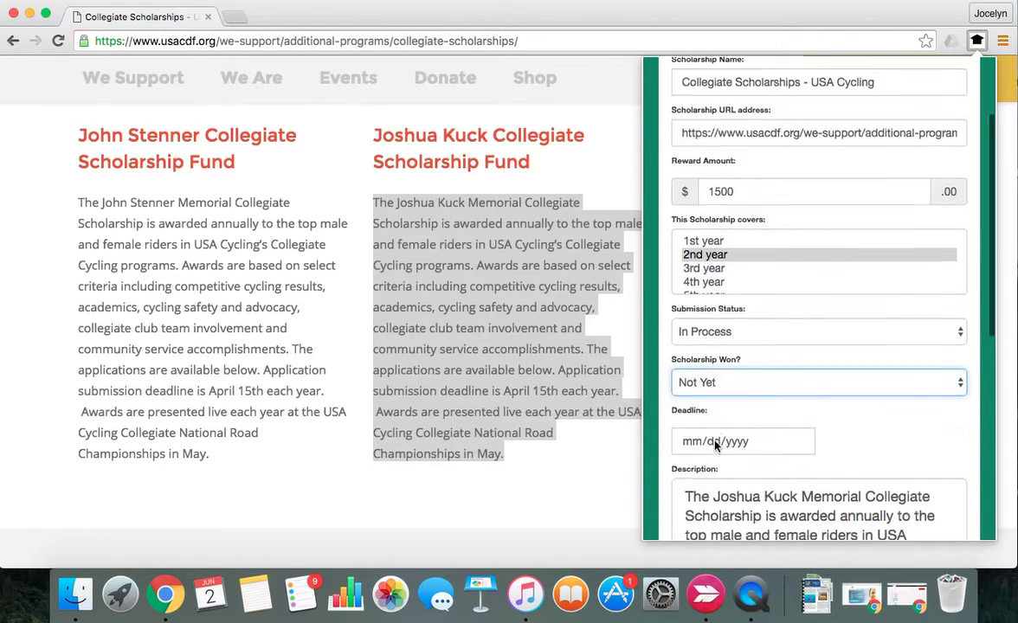
pyautogui.click(692, 401)
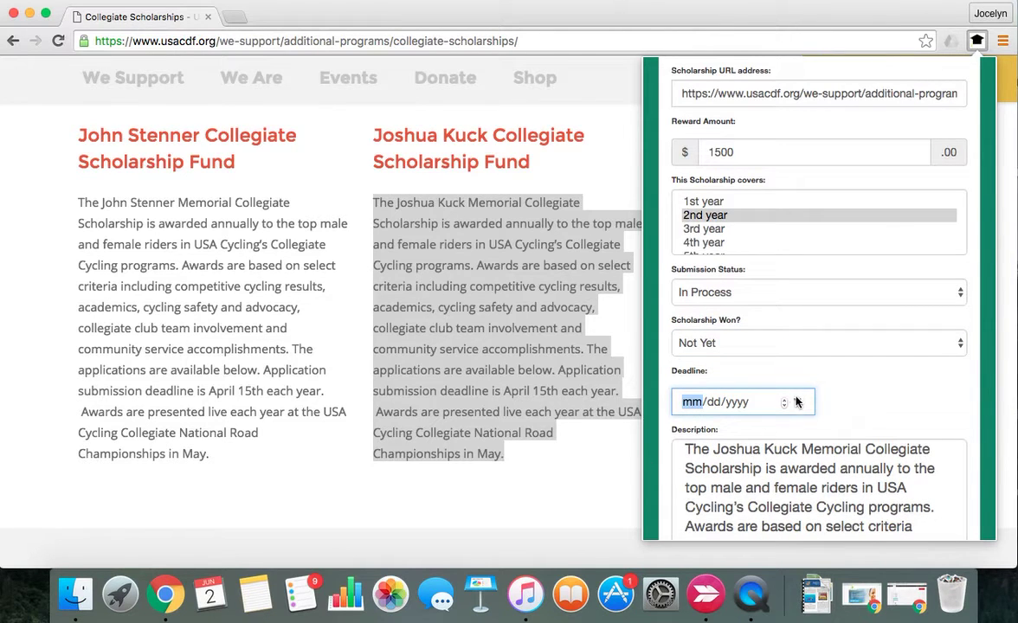
pyautogui.write('05/09/')
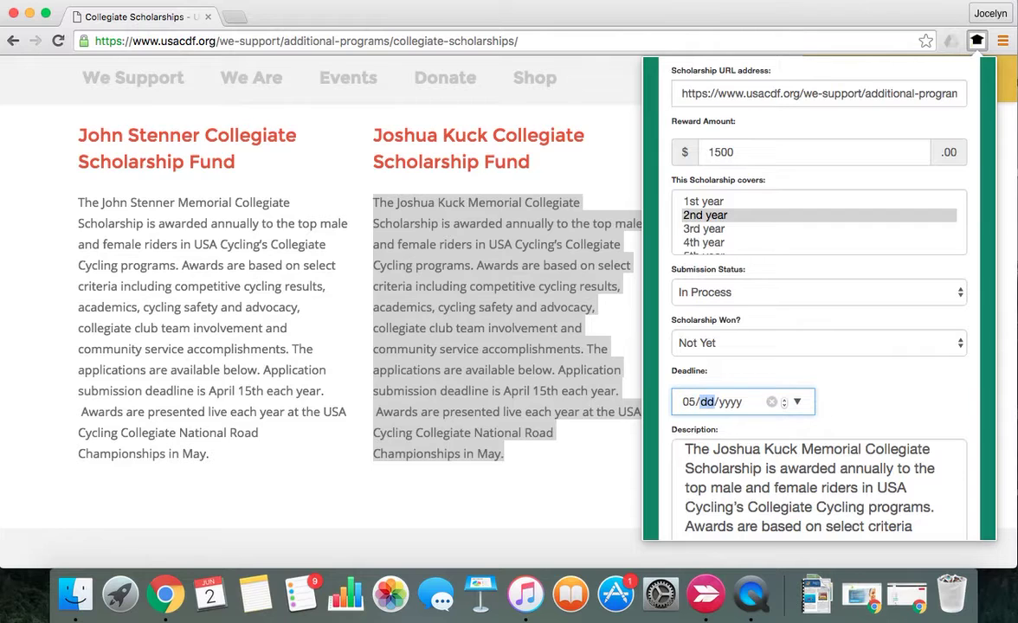
pyautogui.write('2016')
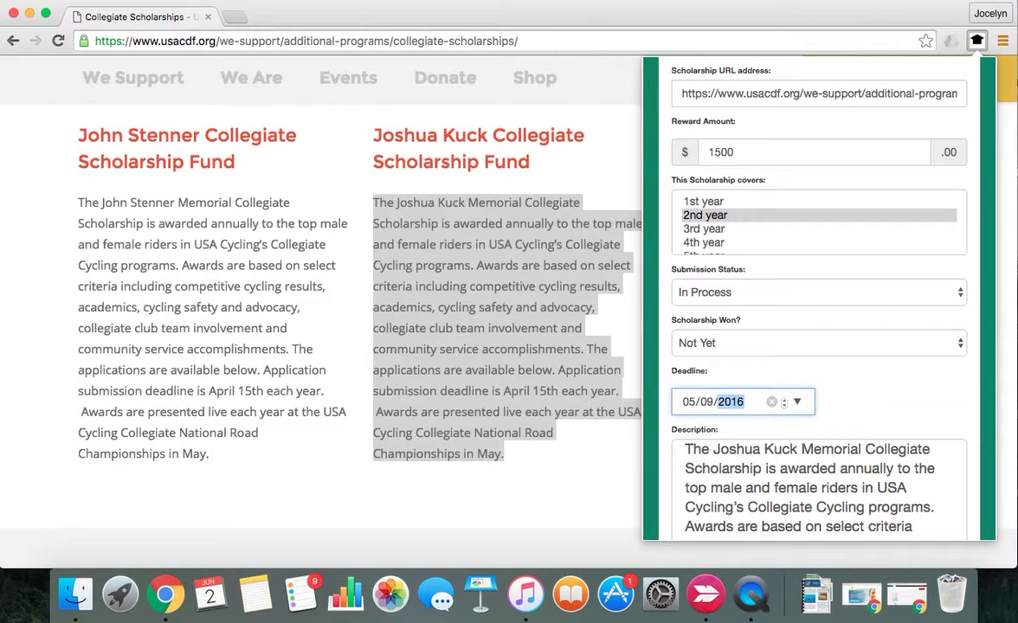
pyautogui.click(896, 418)
# Step: Examine the imported description text and the note area below it in the scholarship form
pyautogui.scroll(-5, 899, 433)
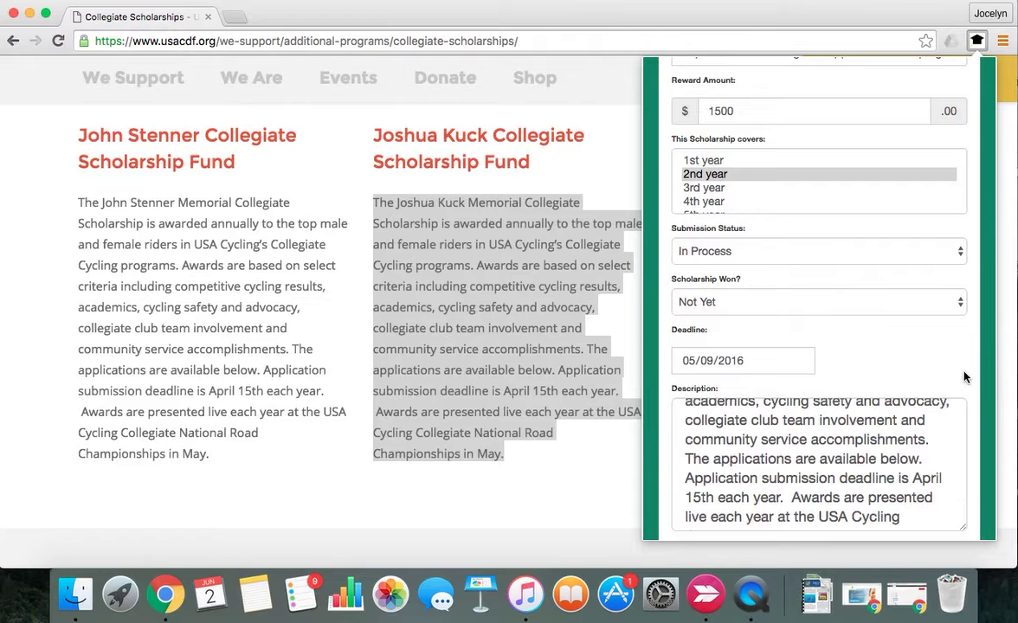
pyautogui.scroll(-5, 965, 375)
pyautogui.scroll(-2, 966, 375)
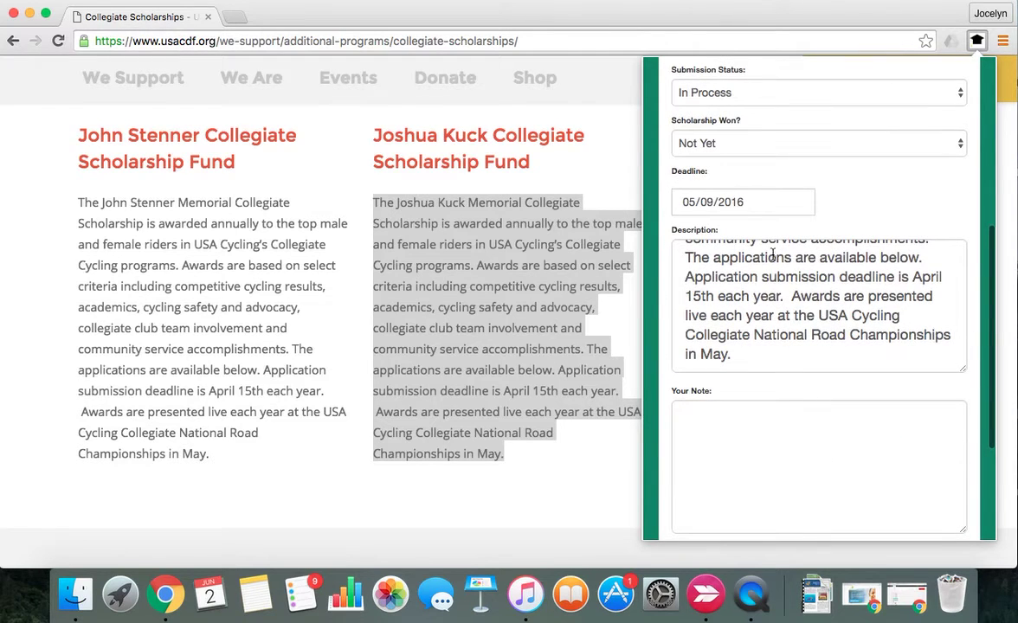
pyautogui.scroll(5, 960, 324)
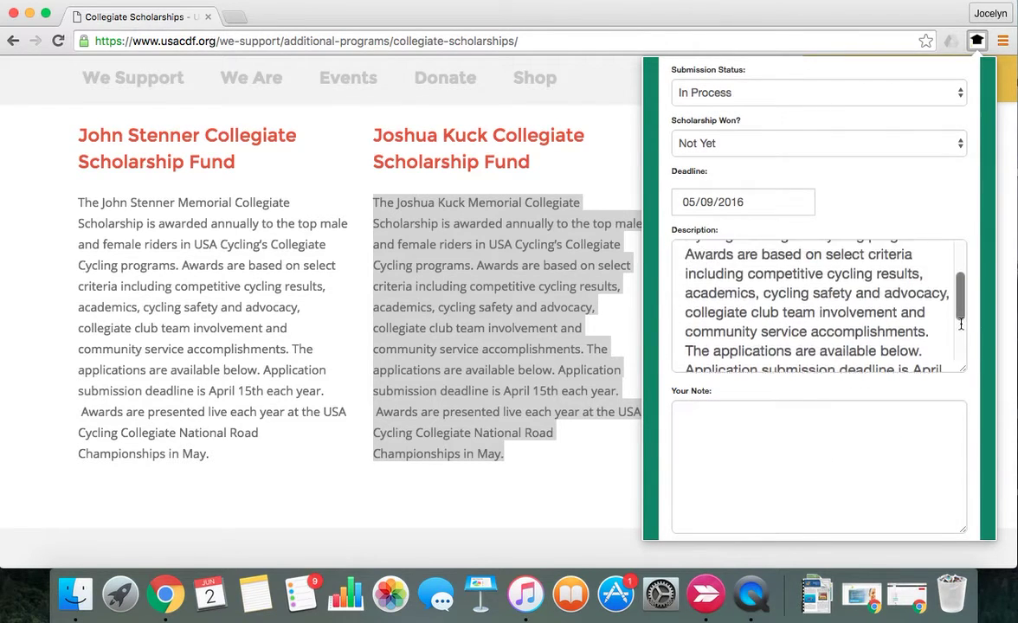
pyautogui.scroll(3, 857, 314)
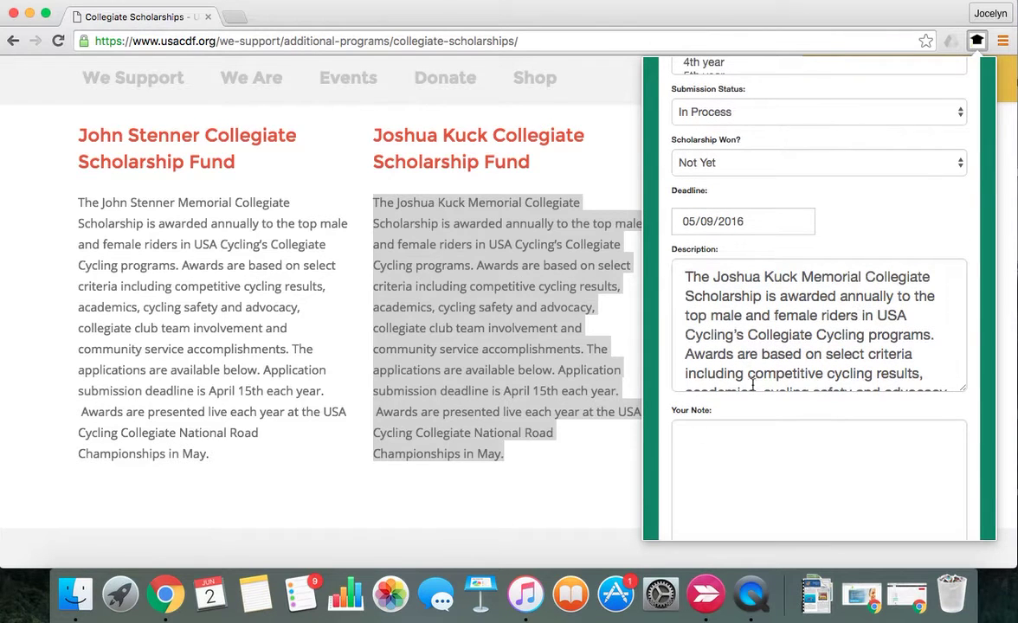
# Step: Add the note "We love this scholarship!" to the scholarship entry and save the scholarship
pyautogui.scroll(-1, 759, 363)
pyautogui.scroll(-6, 759, 363)
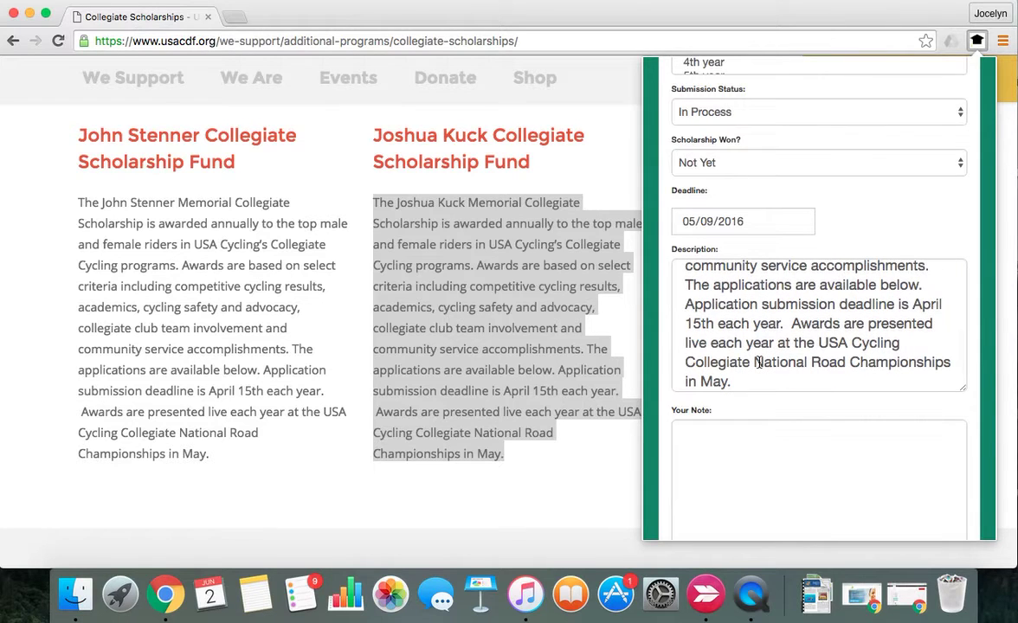
pyautogui.scroll(-3, 759, 363)
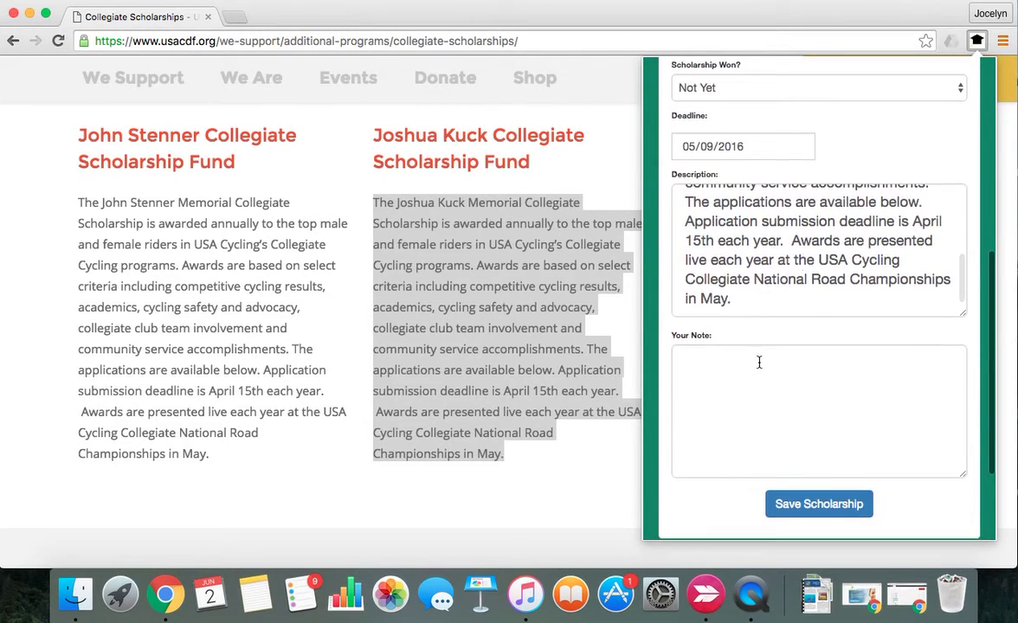
pyautogui.scroll(-4, 792, 233)
pyautogui.click(732, 277)
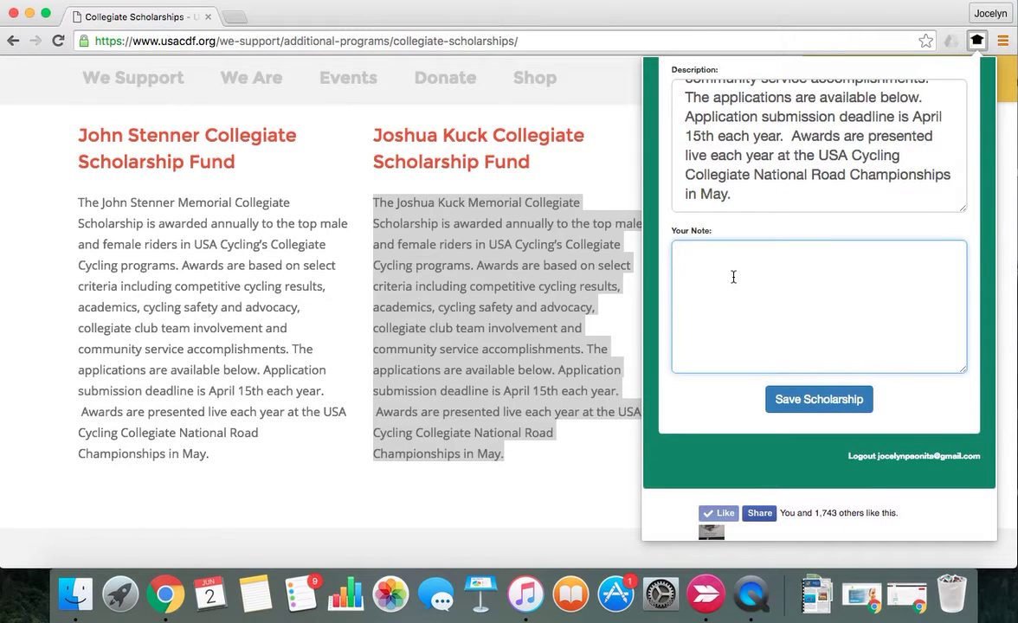
pyautogui.write('We love this s')
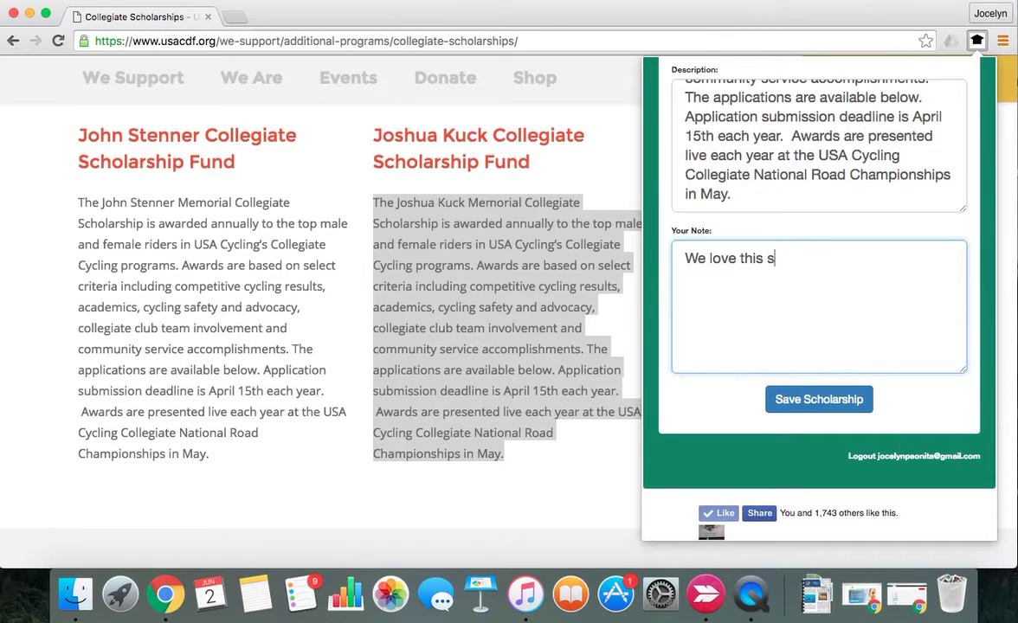
pyautogui.write('cholarship!')
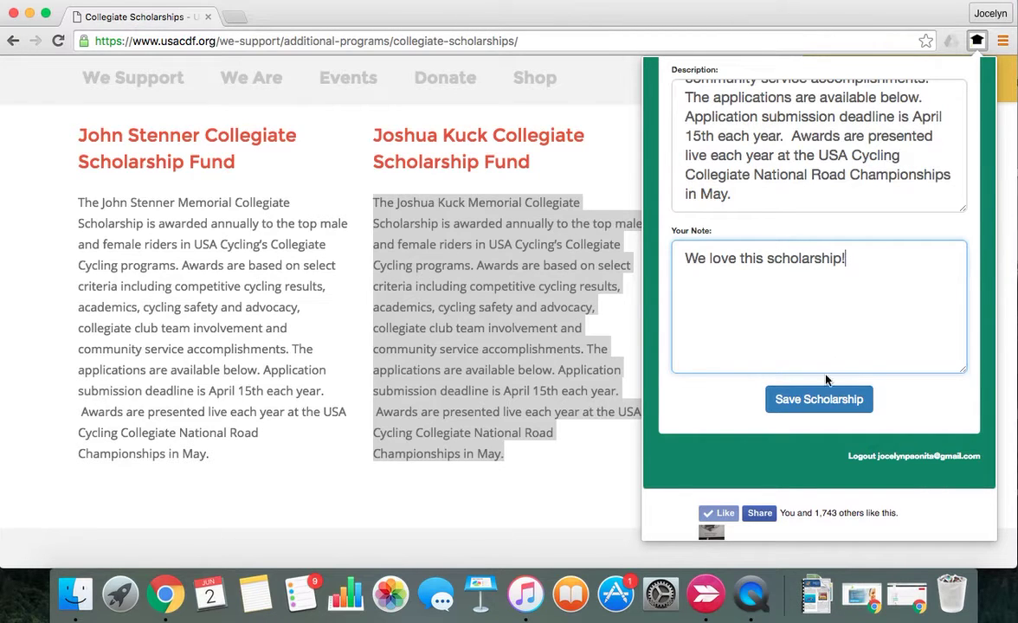
pyautogui.click(808, 400)
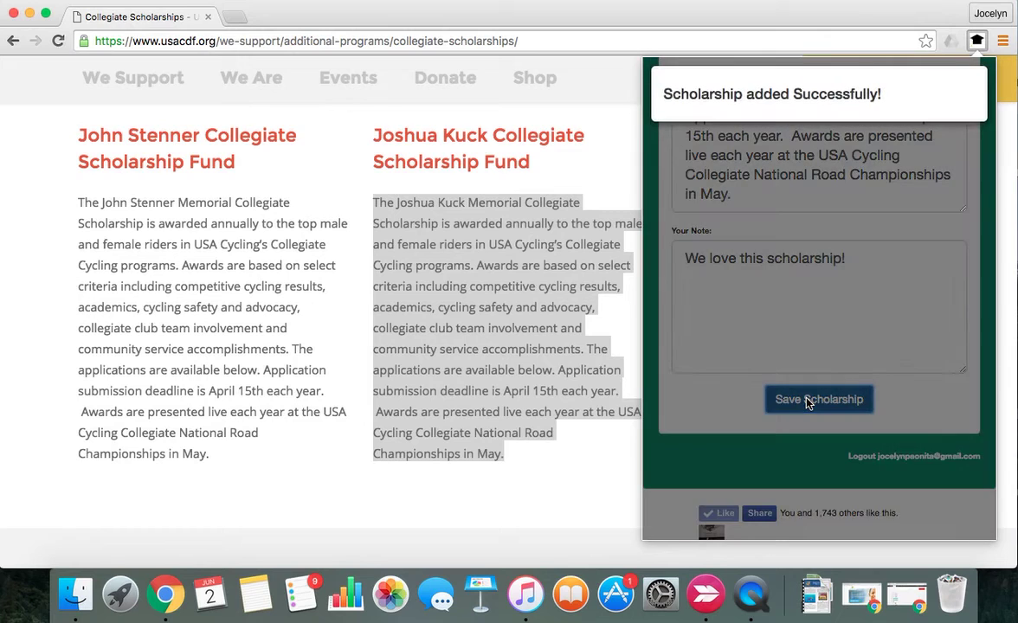